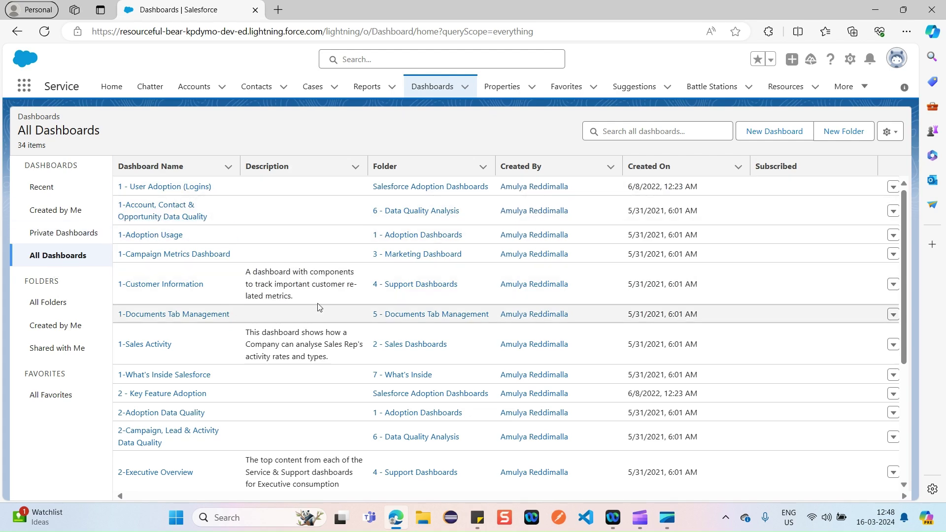
- Scroll through the All Dashboards list of 34 dashboards and back to the top
scroll(318, 307, down, 5)
scroll(320, 309, up, 5)
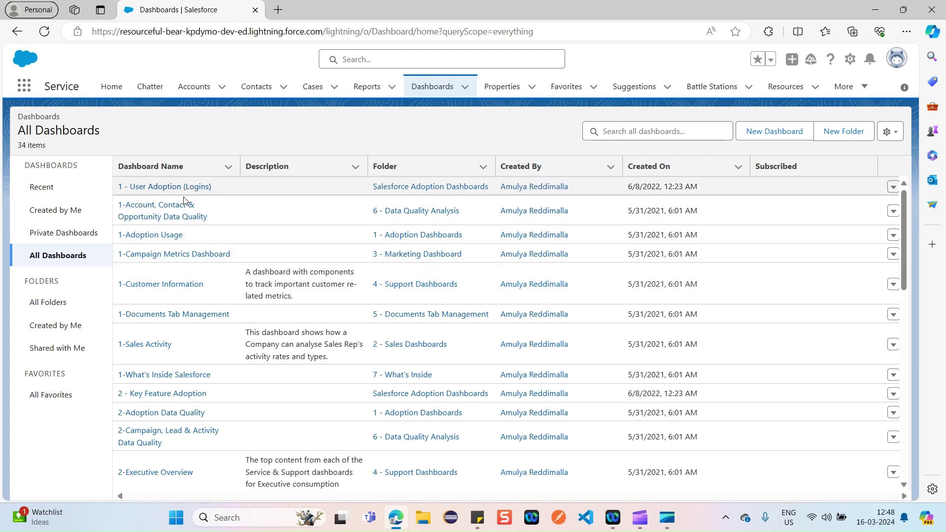
- Open the 1 - User Adoption (Logins) dashboard and refresh its data
click(165, 186)
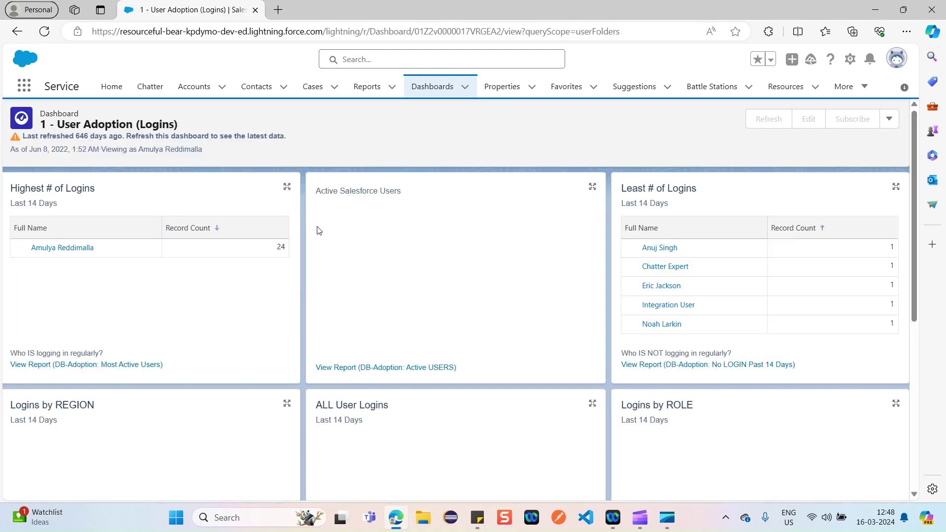
click(768, 121)
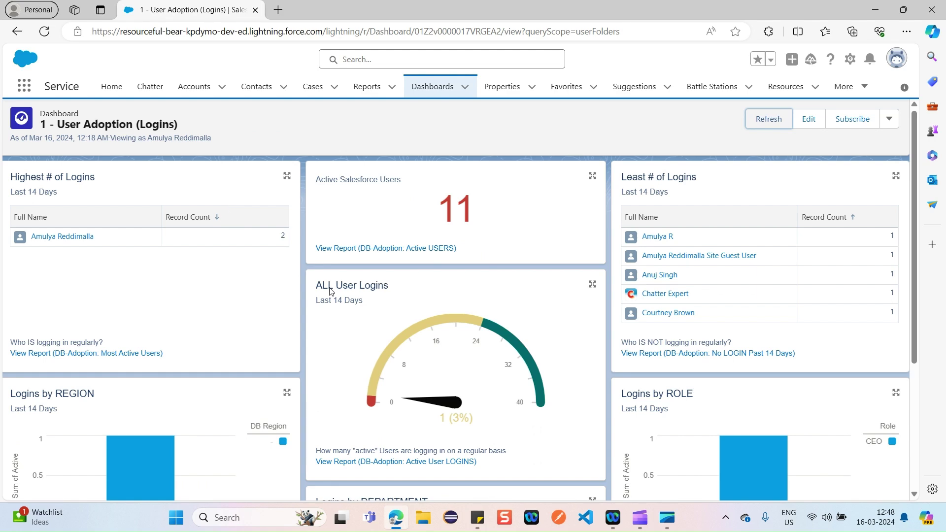
scroll(229, 261, down, 4)
scroll(229, 261, up, 4)
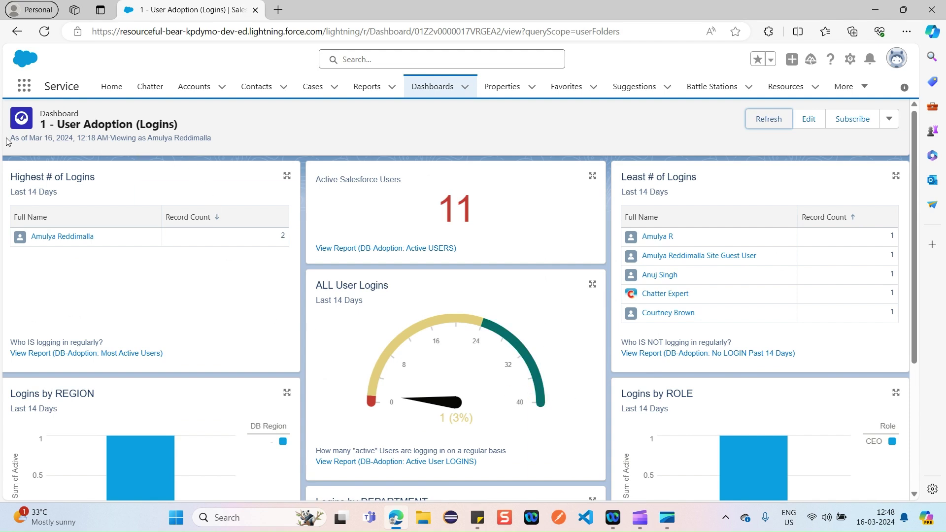
- Highlight the header line naming the user whose view the dashboard shows
drag(113, 138, 214, 144)
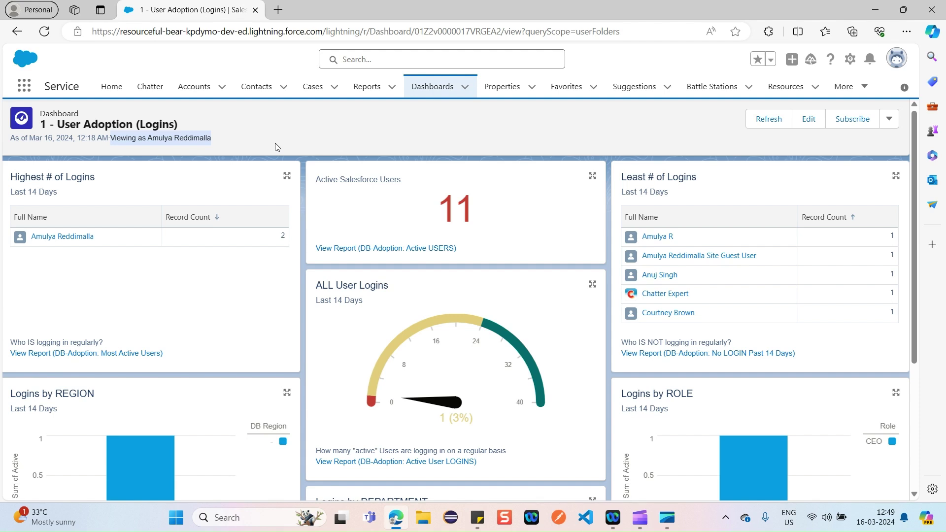
click(275, 147)
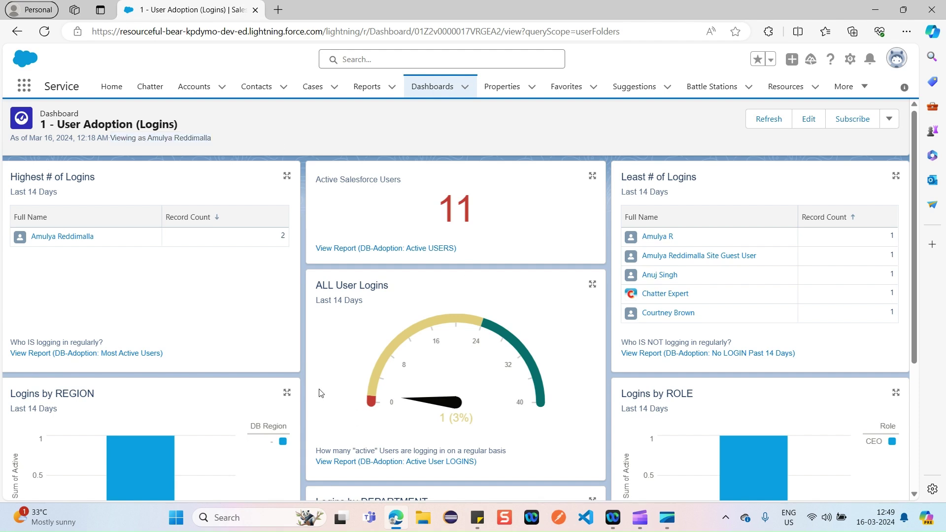
drag(138, 137, 211, 139)
scroll(411, 326, down, 1)
scroll(345, 247, up, 1)
click(266, 133)
drag(178, 137, 238, 144)
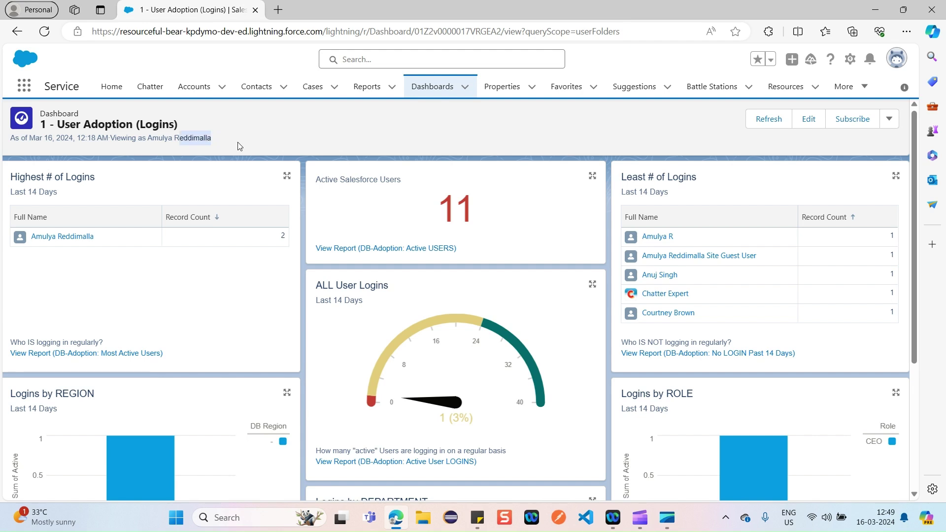
click(220, 144)
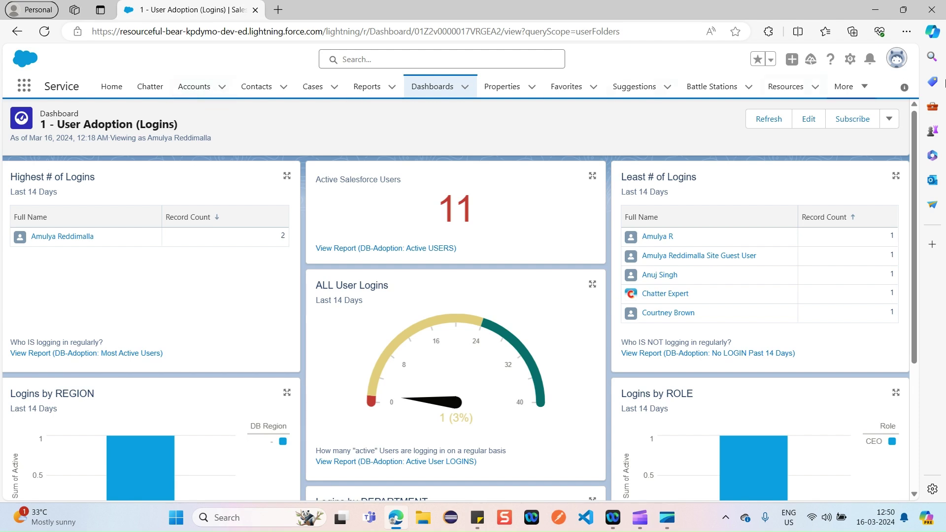
click(808, 119)
- Confirm edit mode and bring up the dashboard's Properties
click(628, 362)
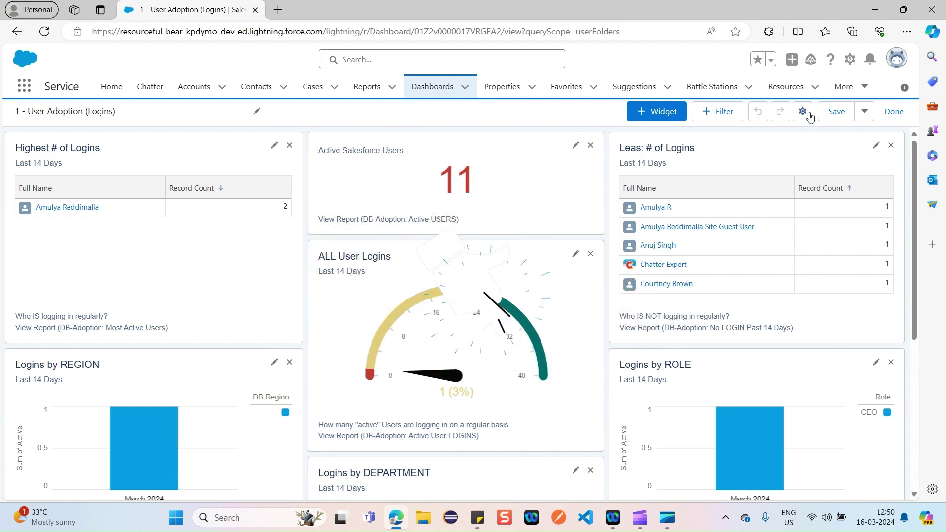
click(803, 116)
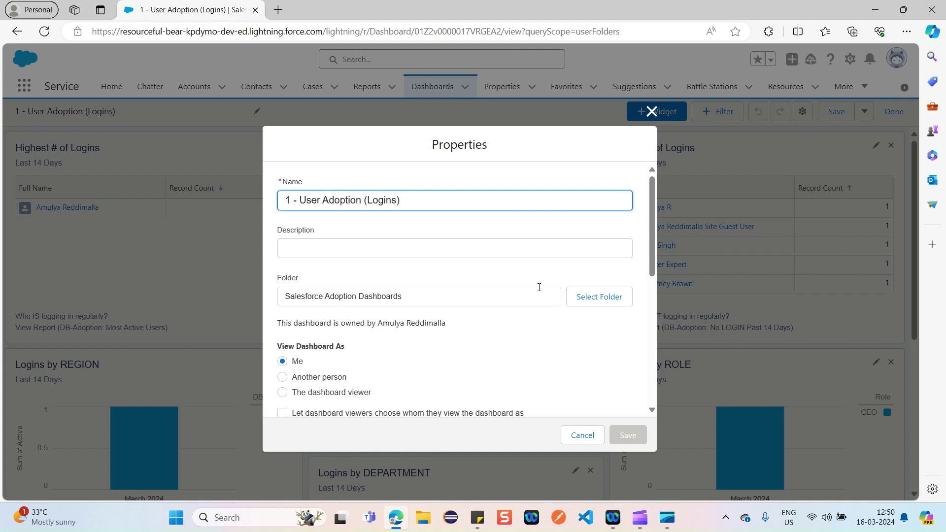
scroll(498, 302, down, 1)
scroll(498, 302, down, 2)
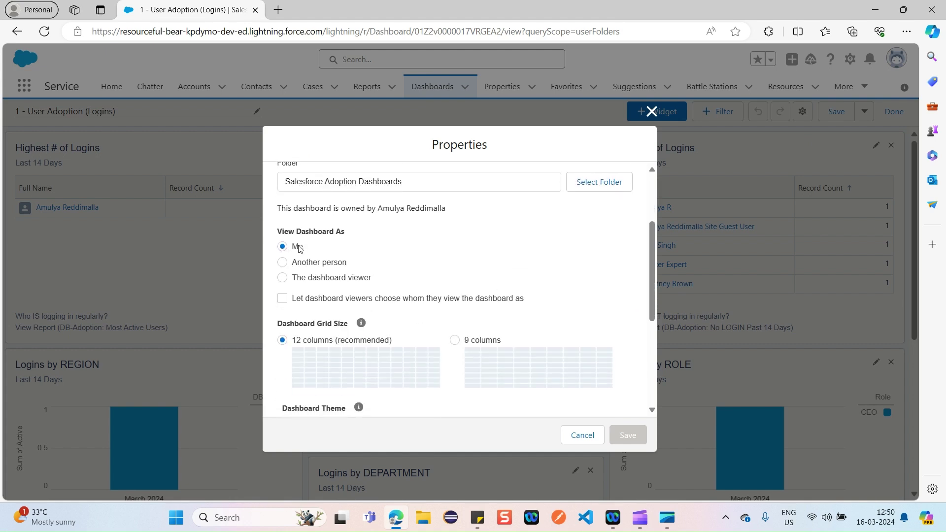
- Under View Dashboard As, switch from Me to Another person
drag(275, 232, 362, 236)
click(362, 236)
drag(307, 251, 275, 245)
click(348, 252)
drag(348, 234, 275, 231)
click(314, 246)
click(284, 266)
click(283, 266)
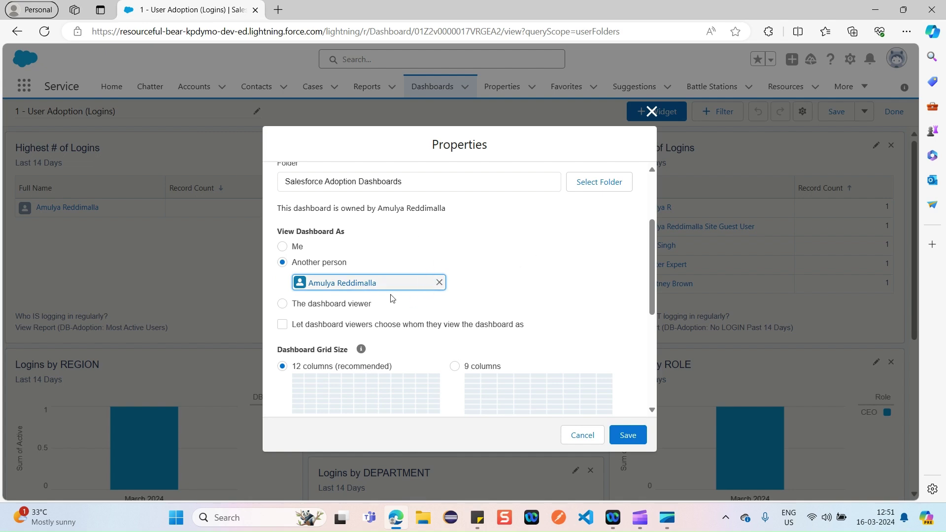
- Replace the selected user with another, then set View Dashboard As to The dashboard viewer
click(438, 282)
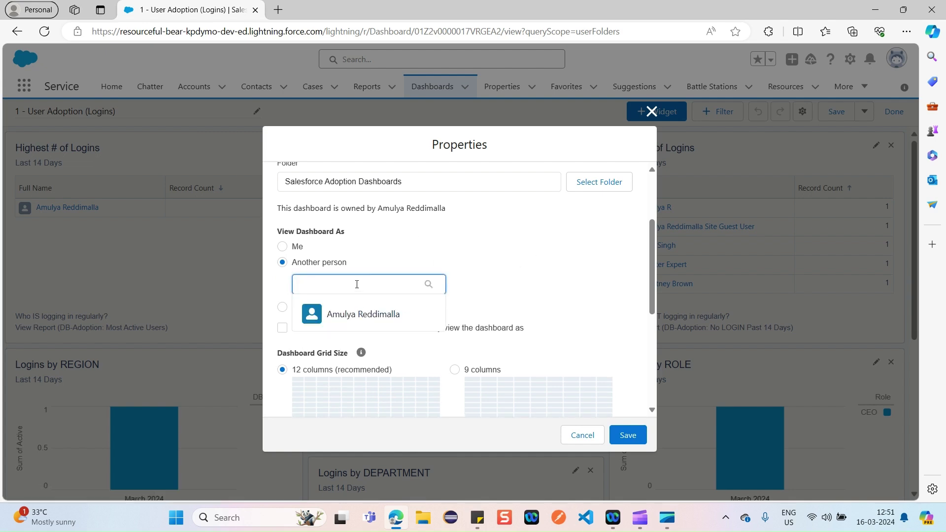
text(a)
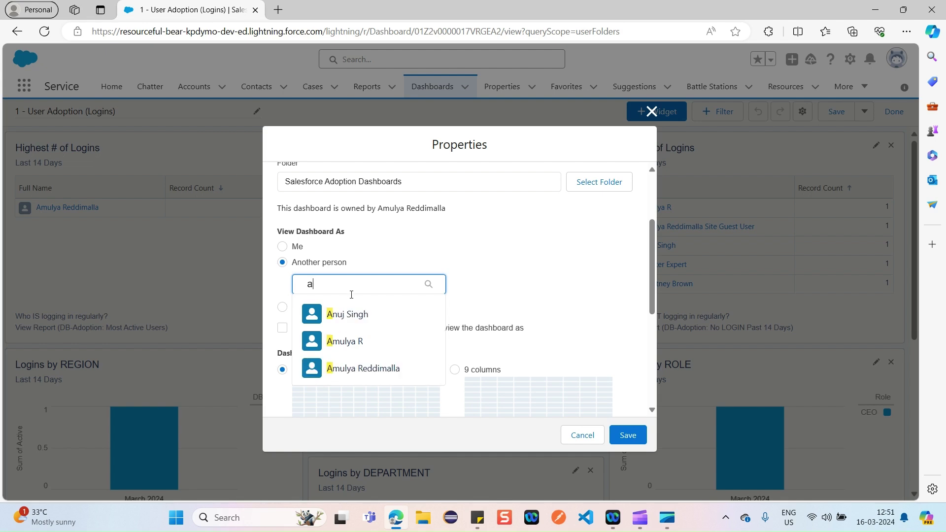
click(353, 316)
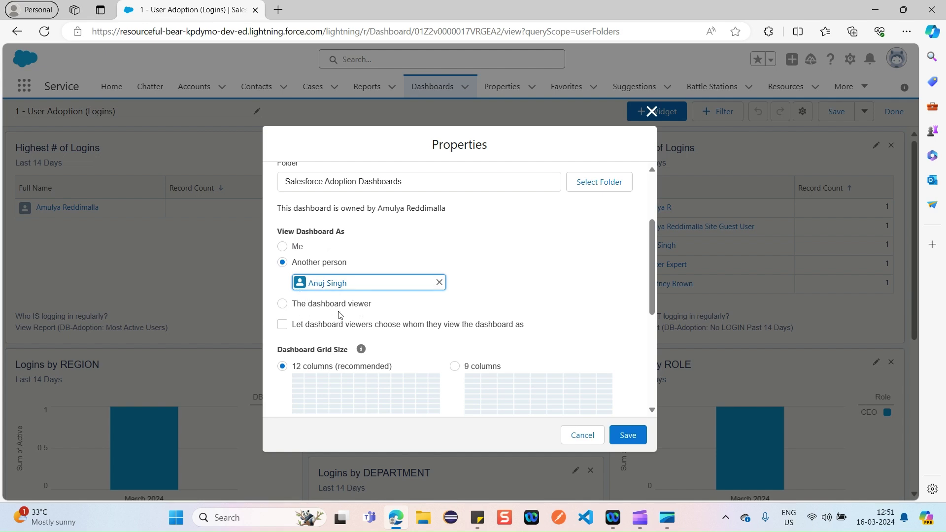
click(282, 304)
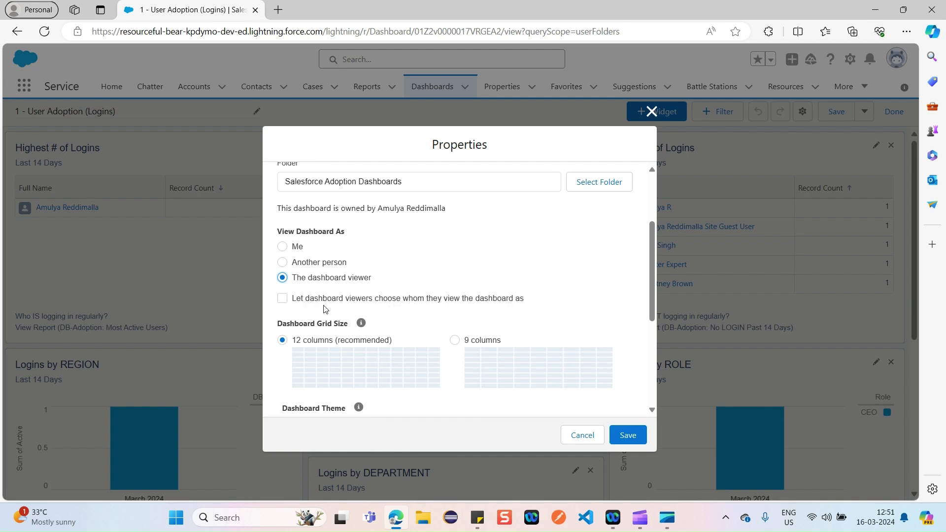
- Enable 'Let dashboard viewers choose whom they view the dashboard as' and save the properties
click(282, 301)
drag(536, 302, 288, 276)
click(440, 280)
scroll(551, 304, down, 1)
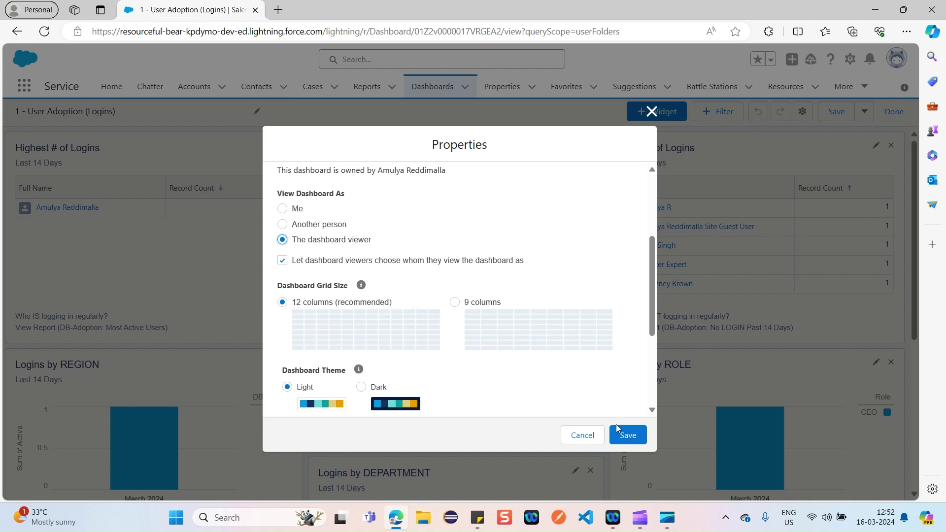
click(630, 436)
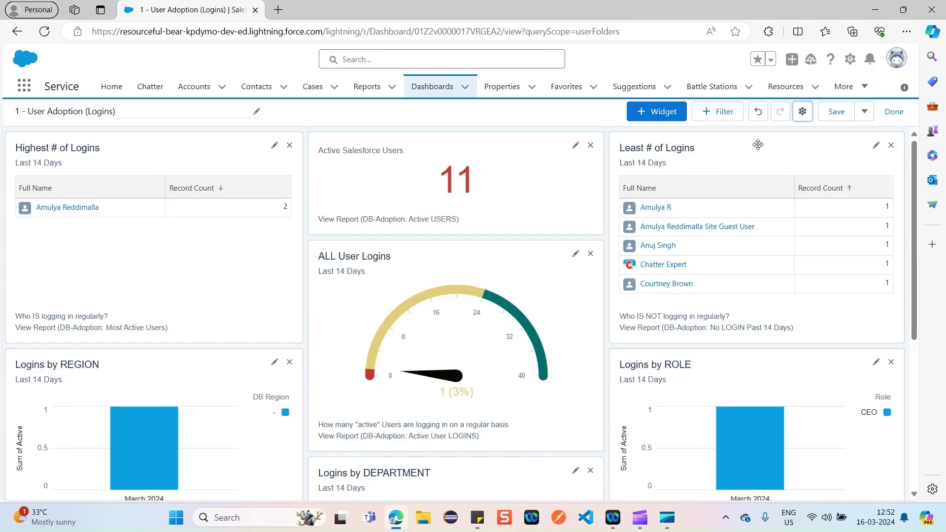
- Save the dashboard, exit edit mode, and check whose view the header now shows
click(833, 117)
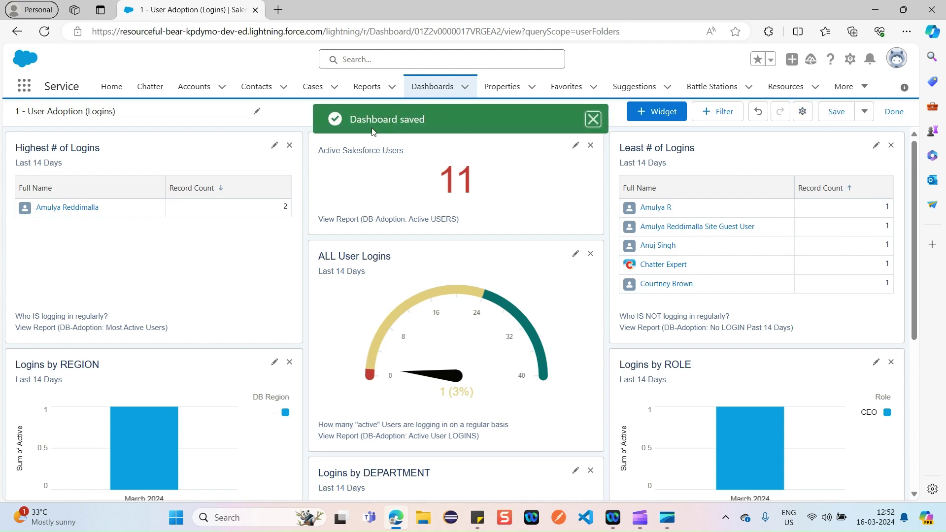
click(892, 115)
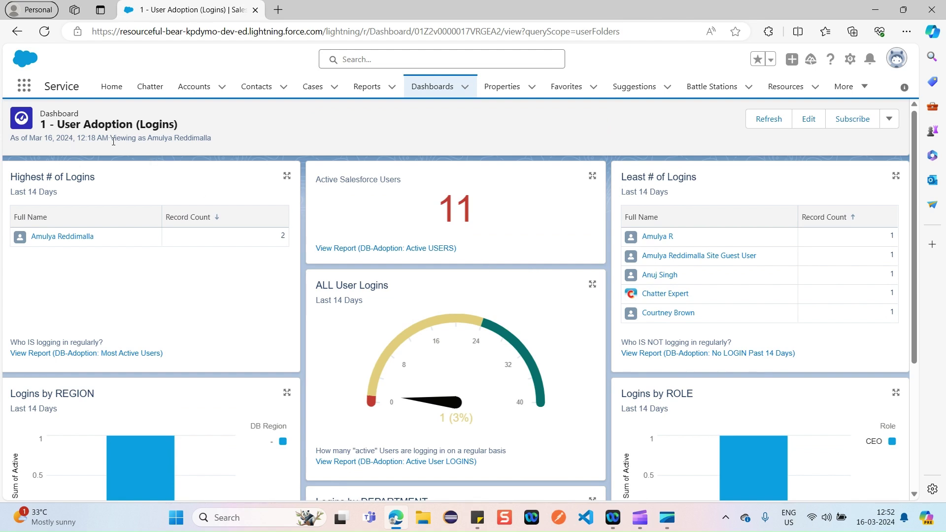
drag(113, 139, 219, 142)
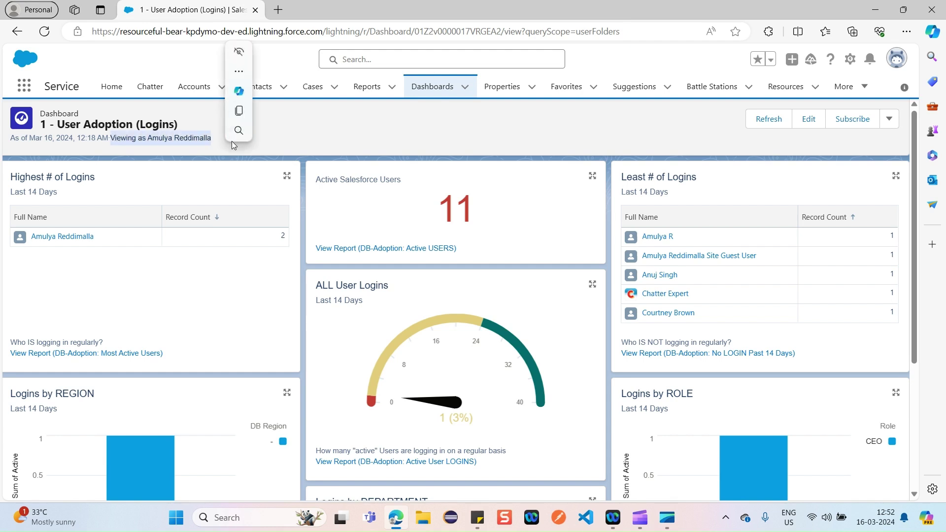
click(427, 145)
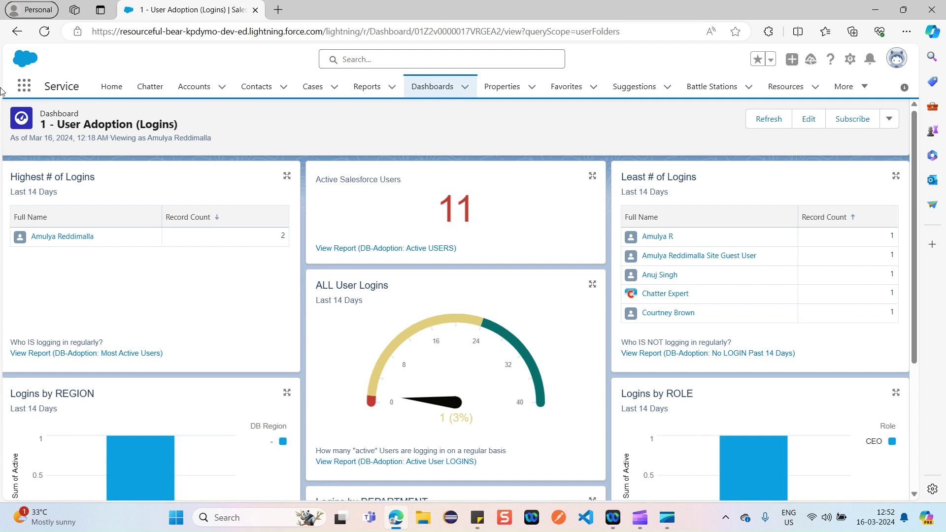
click(848, 63)
- In Setup, find Users via Quick Find 'user', filter by R, and open the System Administrator user
click(801, 92)
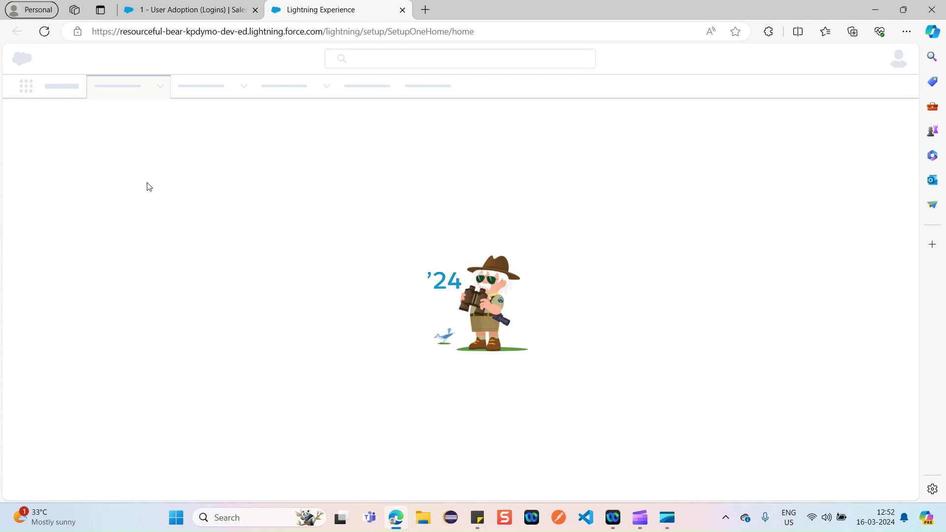
text(user)
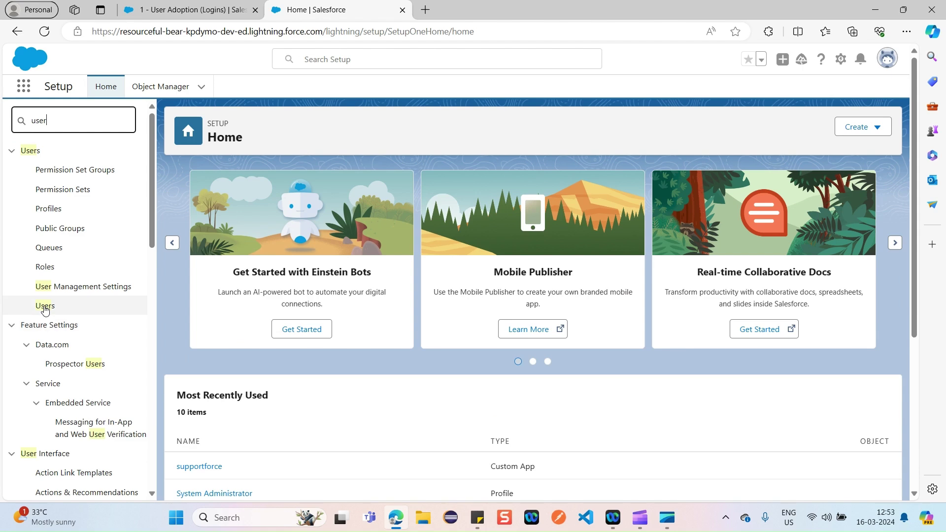
click(45, 309)
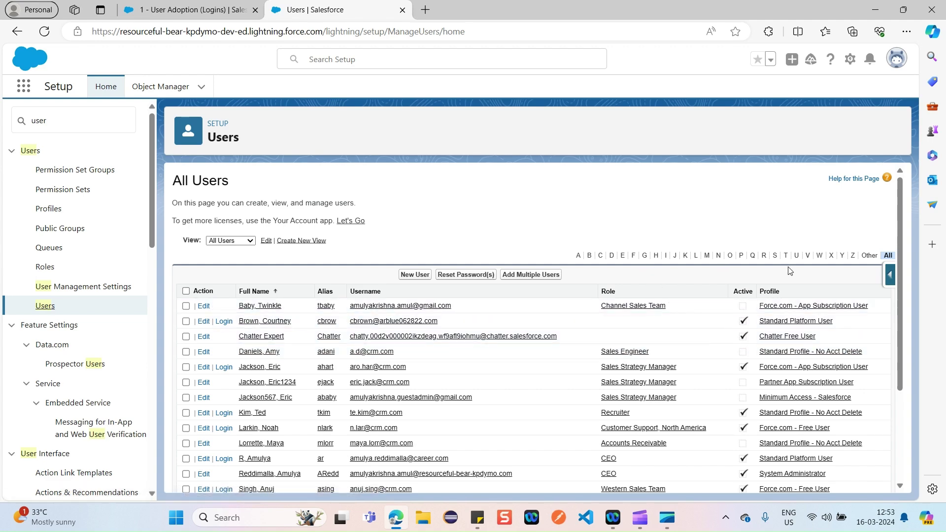
click(394, 321)
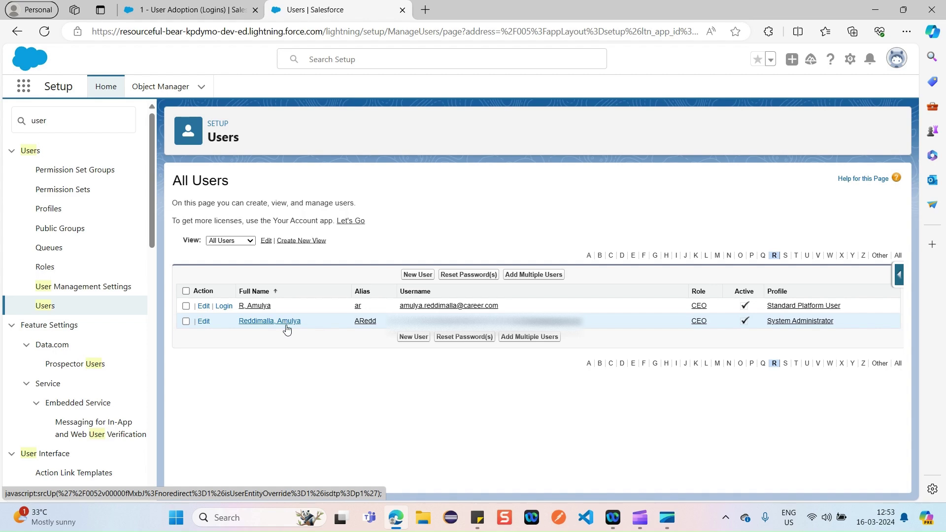
click(287, 322)
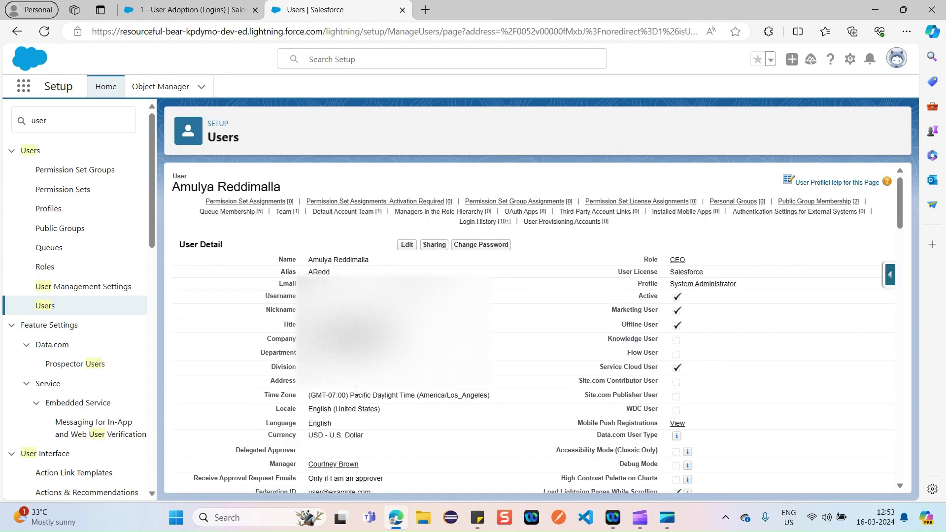
- Highlight the System Administrator profile on the user's detail record
drag(632, 285, 736, 284)
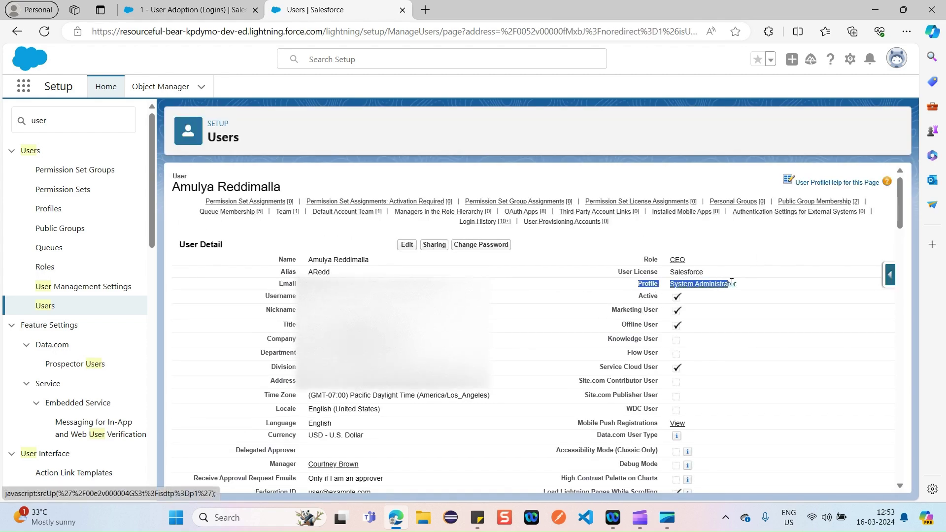
click(714, 137)
click(123, 256)
click(21, 121)
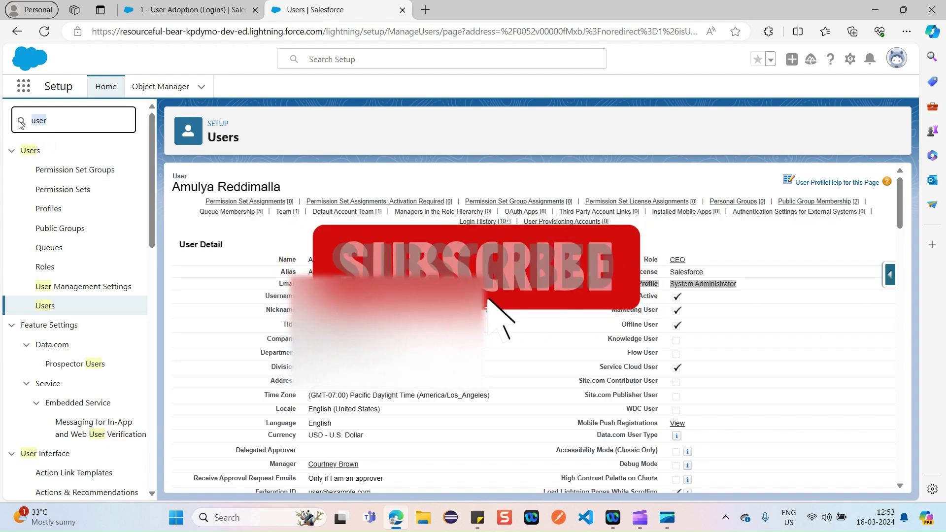
- Reach Profiles via Quick Find 'profile' and filter the list to names starting with S
text(profile)
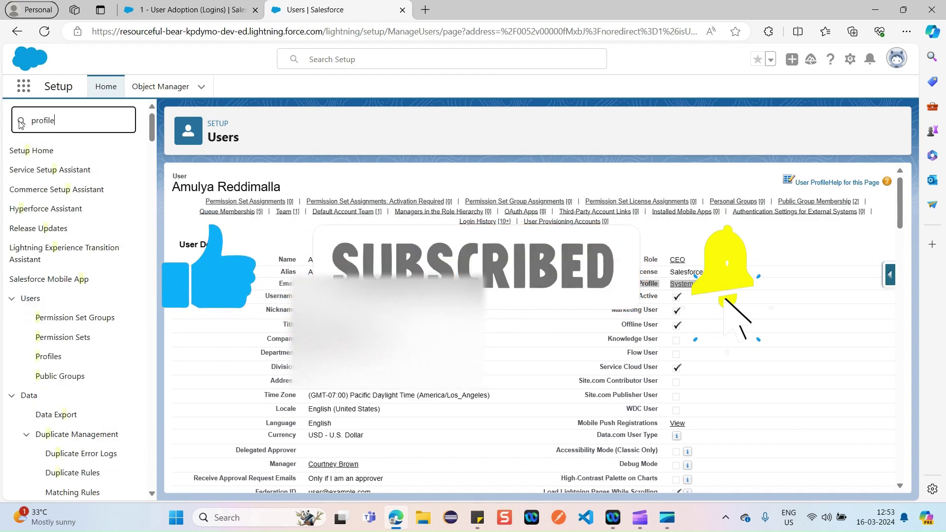
click(49, 169)
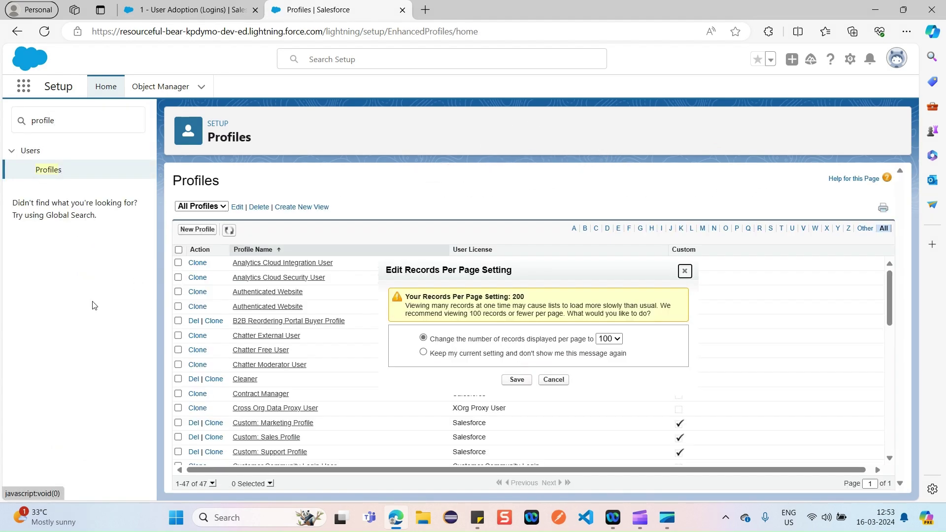
click(684, 272)
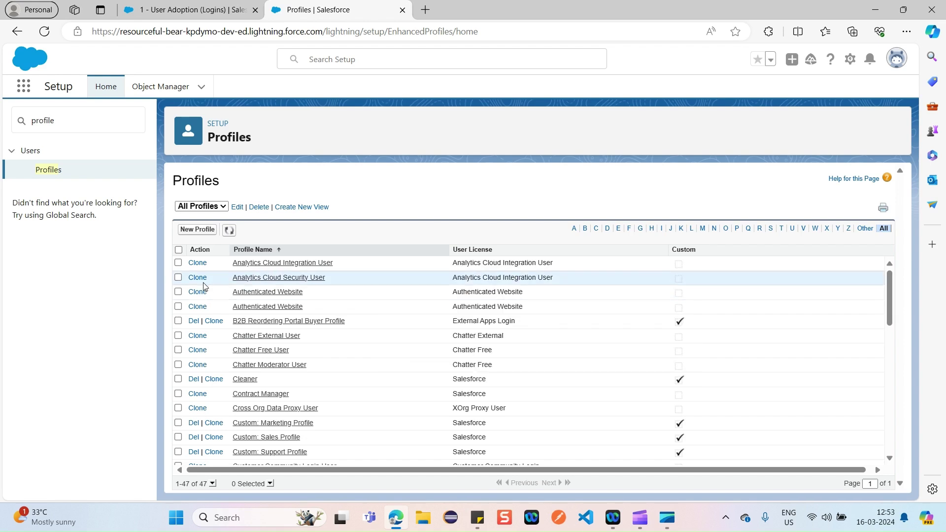
click(770, 228)
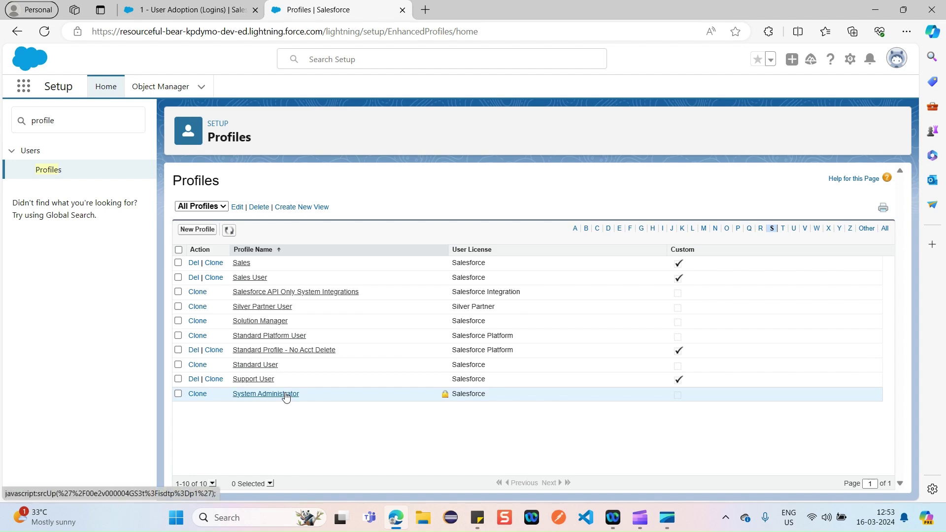
- Open the System Administrator profile and go to its System Permissions
click(285, 396)
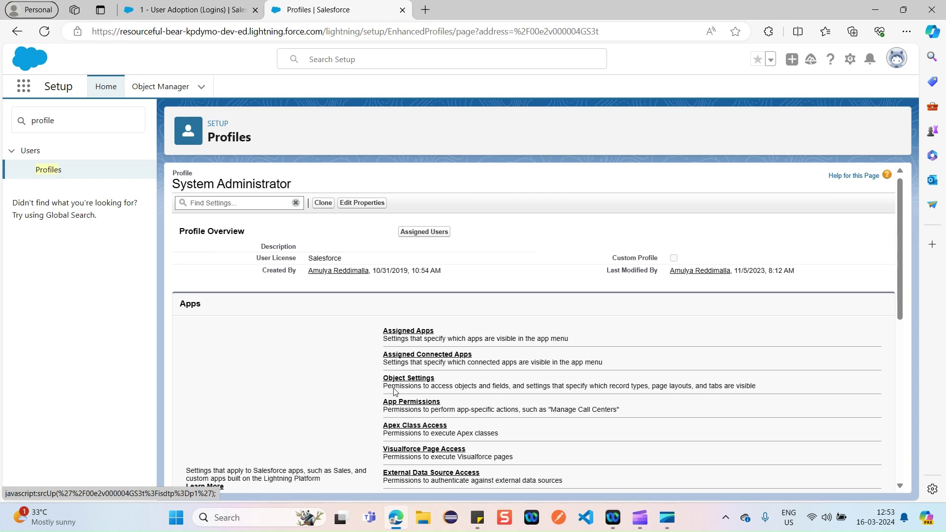
scroll(394, 390, down, 7)
scroll(394, 390, down, 2)
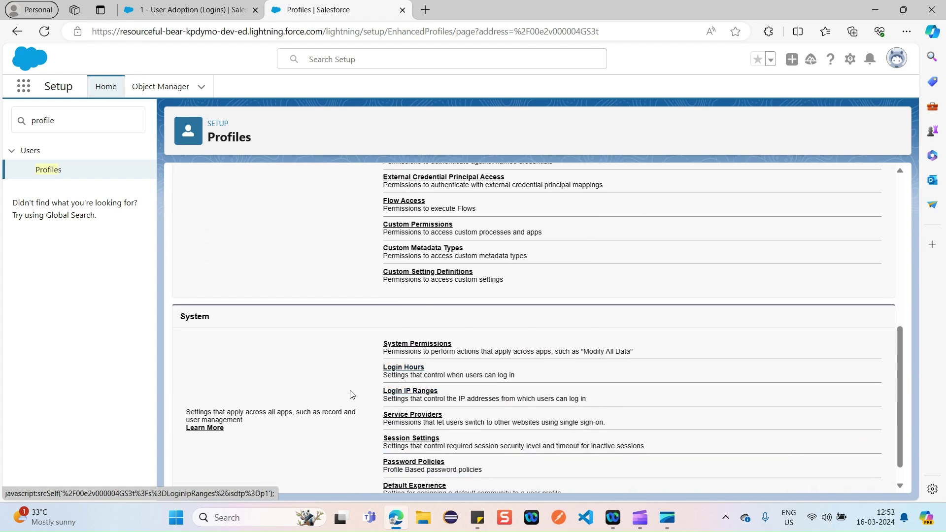
click(425, 345)
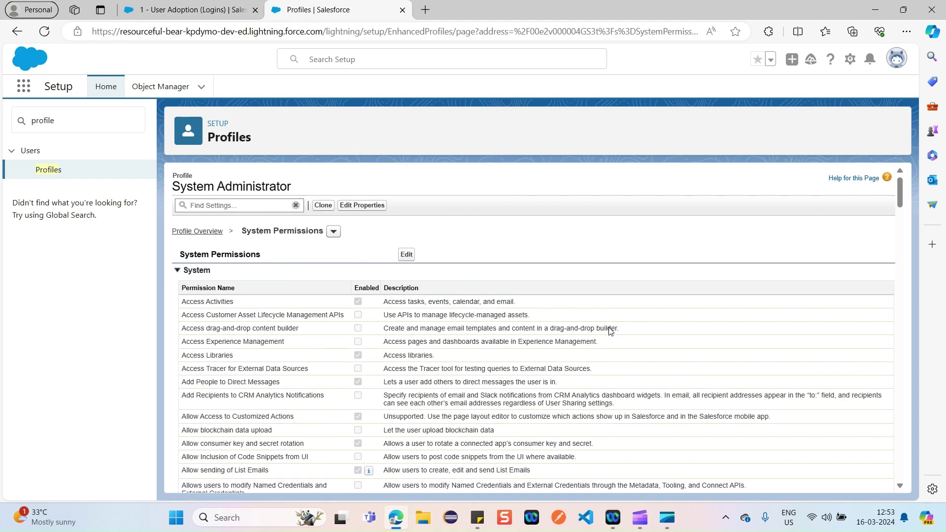
- Search the permissions page for 'dynamic' and highlight Manage Dynamic Dashboards
key(ctrl+f)
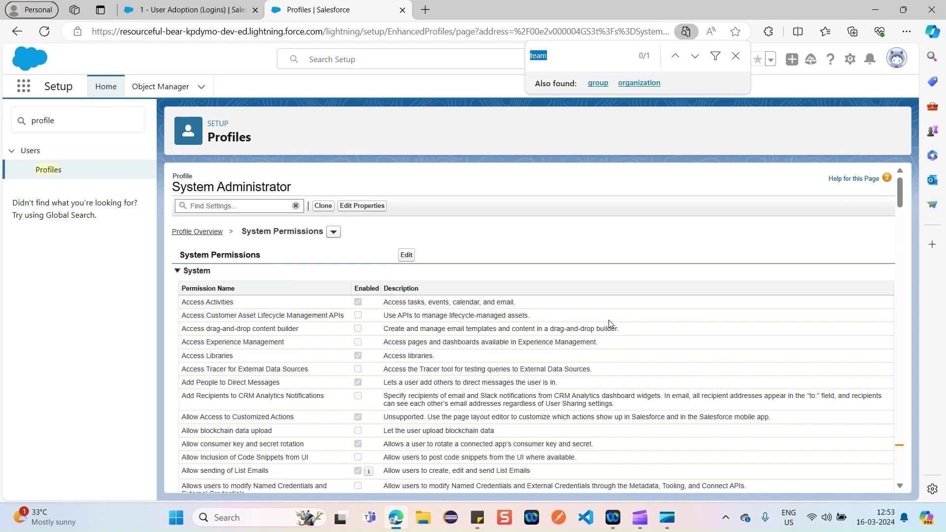
text(dynamic)
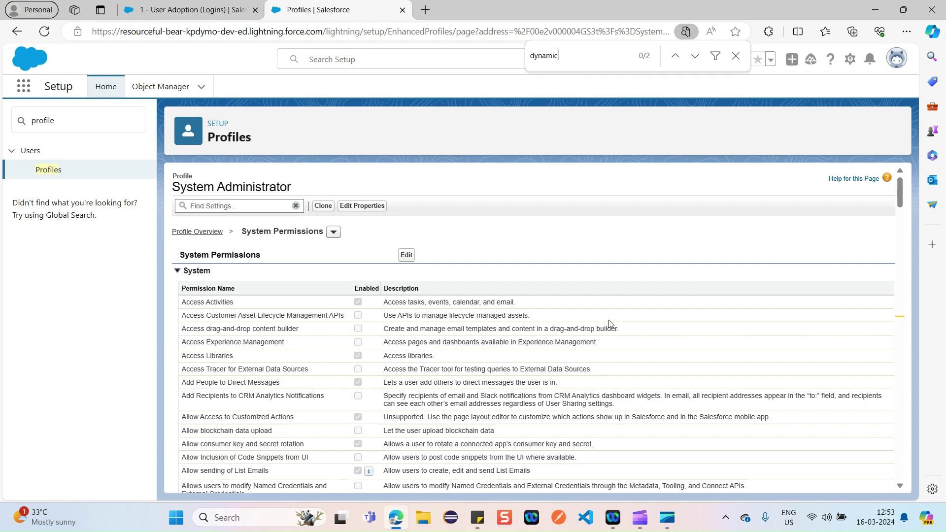
key(Return)
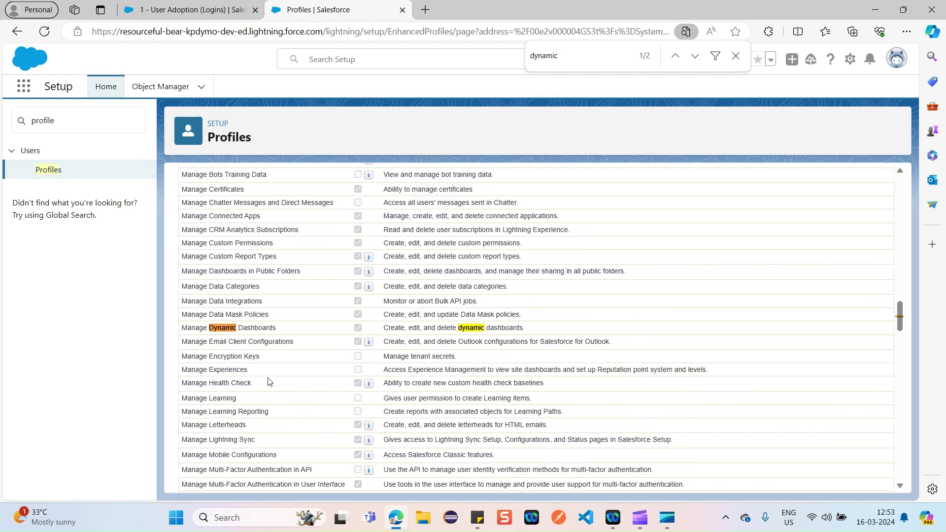
drag(183, 331, 284, 331)
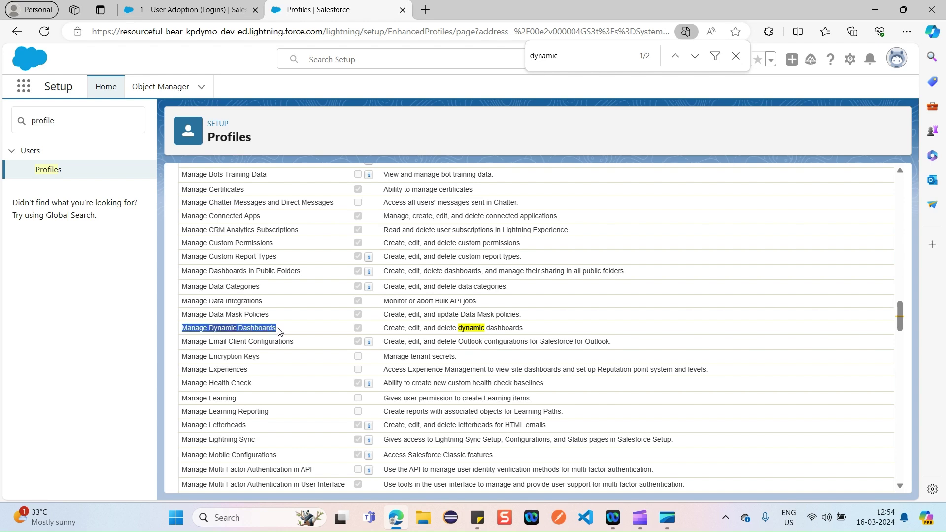
click(332, 331)
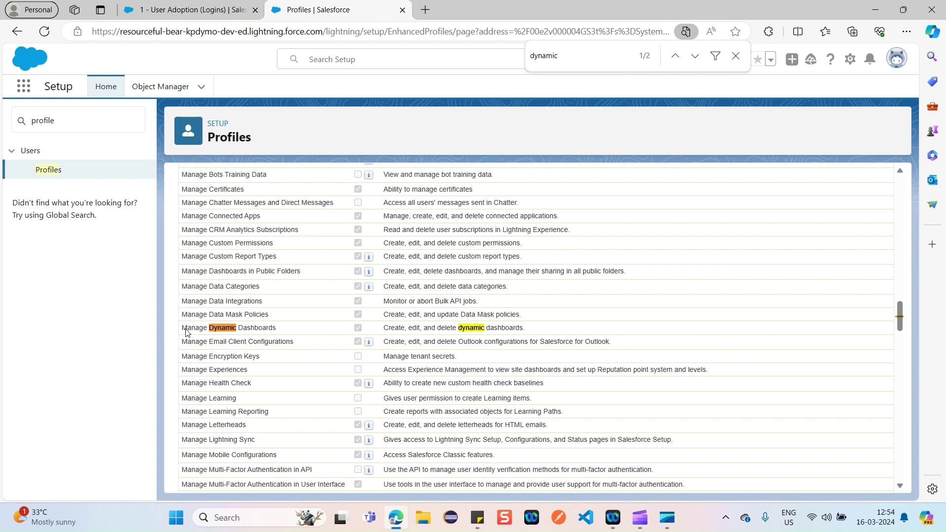
- Recheck Manage Dynamic Dashboards, then search the page for 'team'
drag(181, 328, 283, 329)
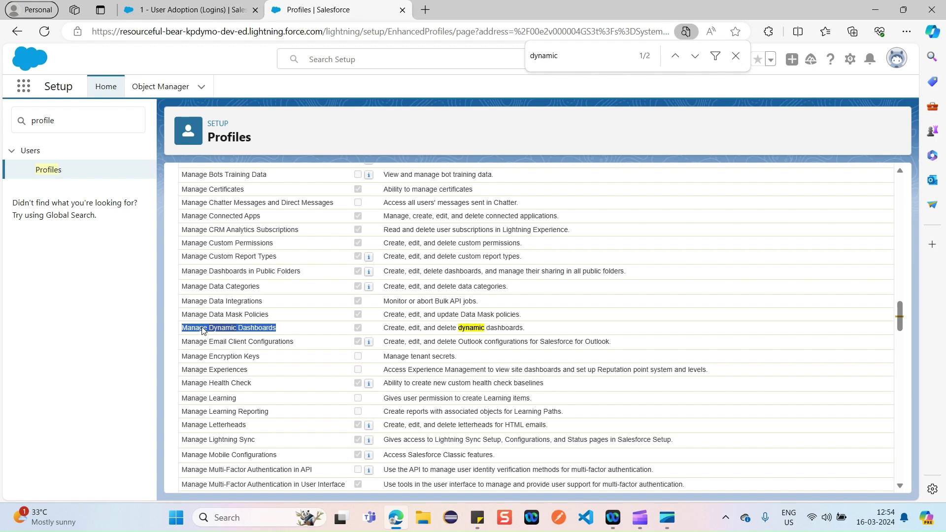
click(286, 330)
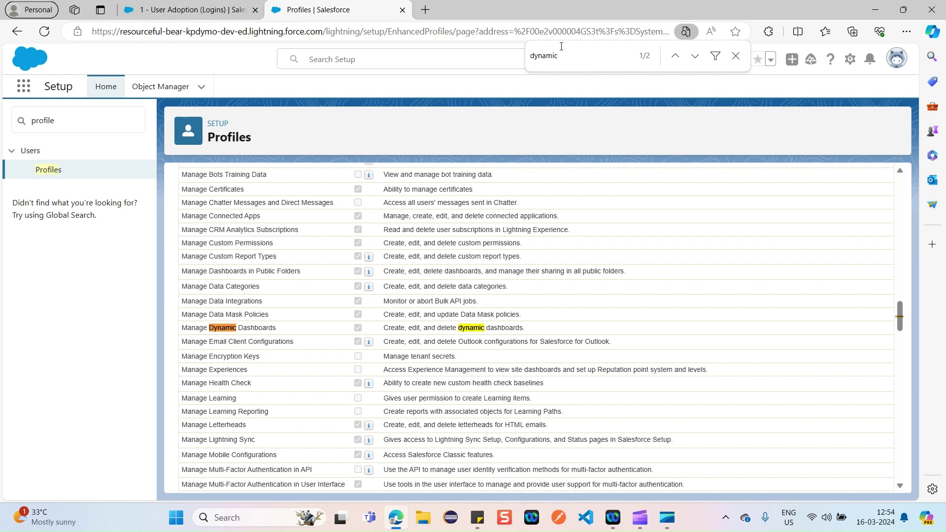
key(ctrl+f)
text(team)
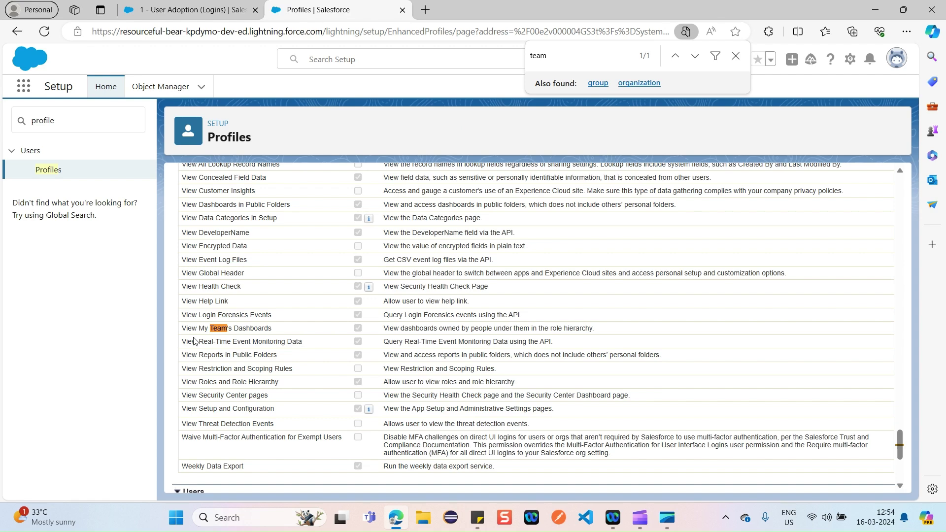
drag(192, 329, 275, 330)
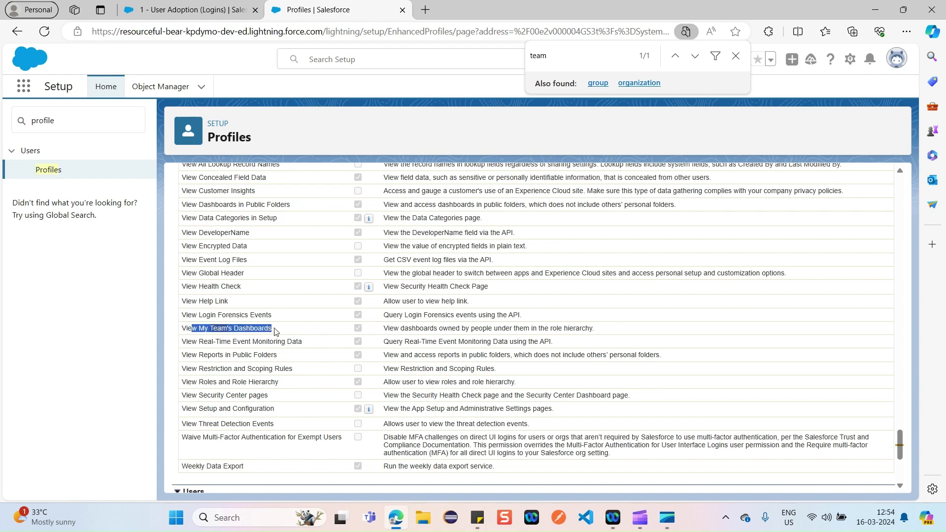
click(298, 330)
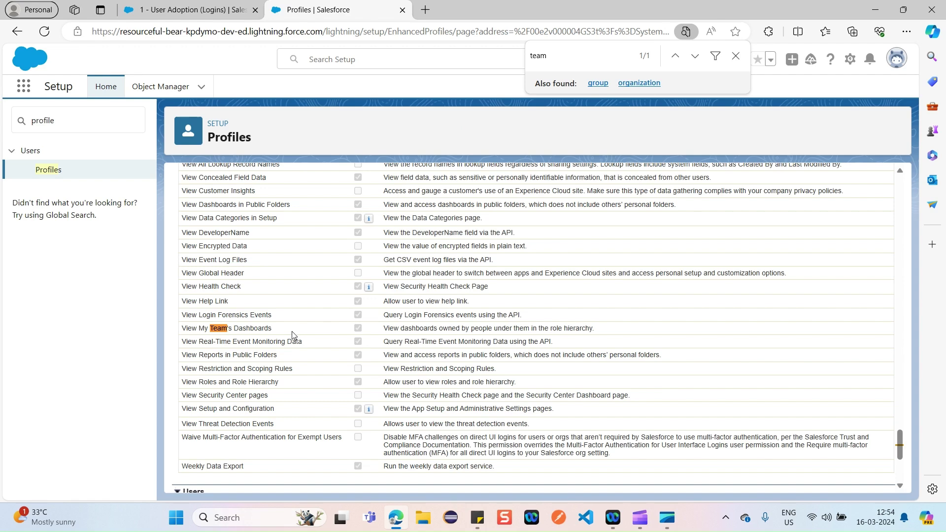
drag(383, 330, 610, 335)
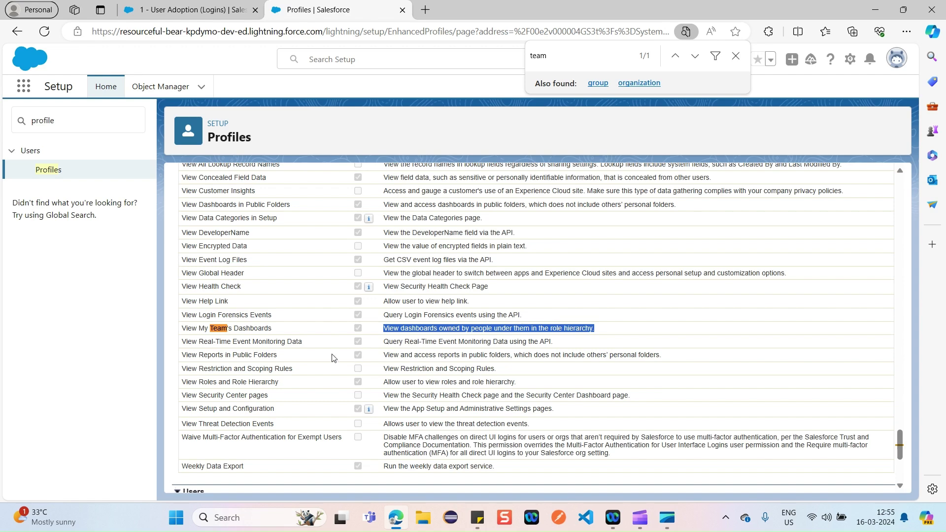
click(191, 330)
drag(192, 330, 292, 335)
click(398, 339)
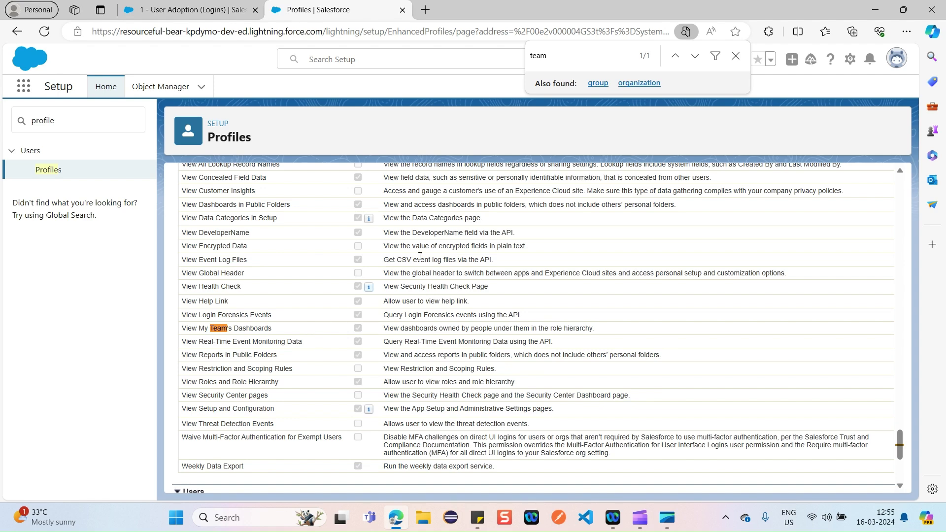
- Switch to the Service app and open the 1-Adoption Usage dashboard from the Dashboards list
click(23, 88)
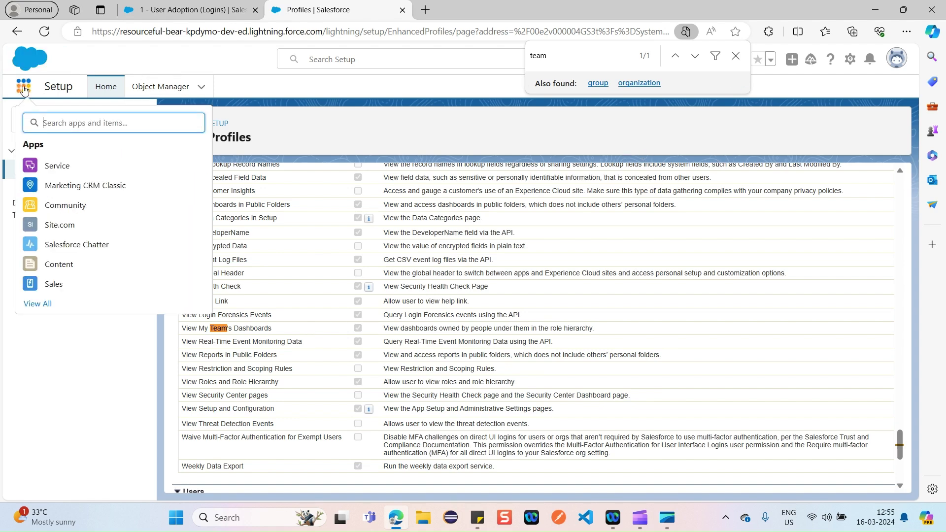
click(59, 165)
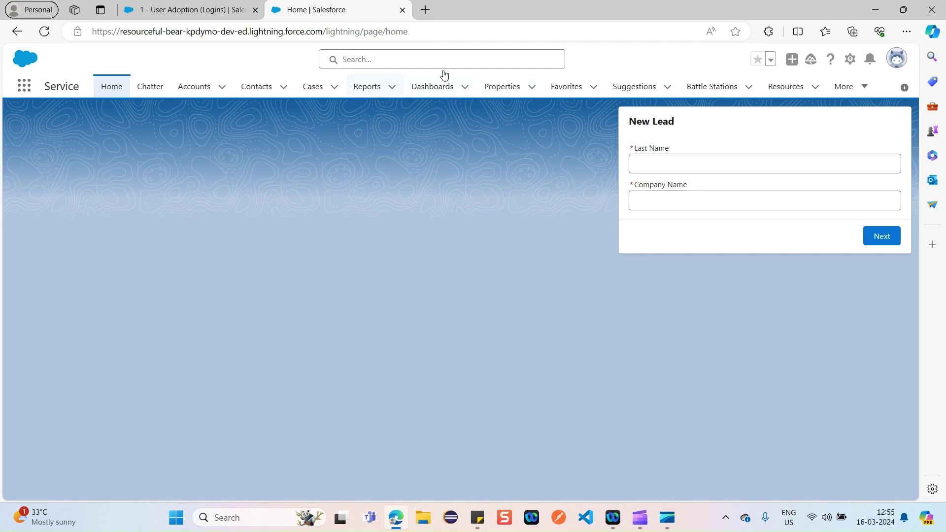
click(433, 85)
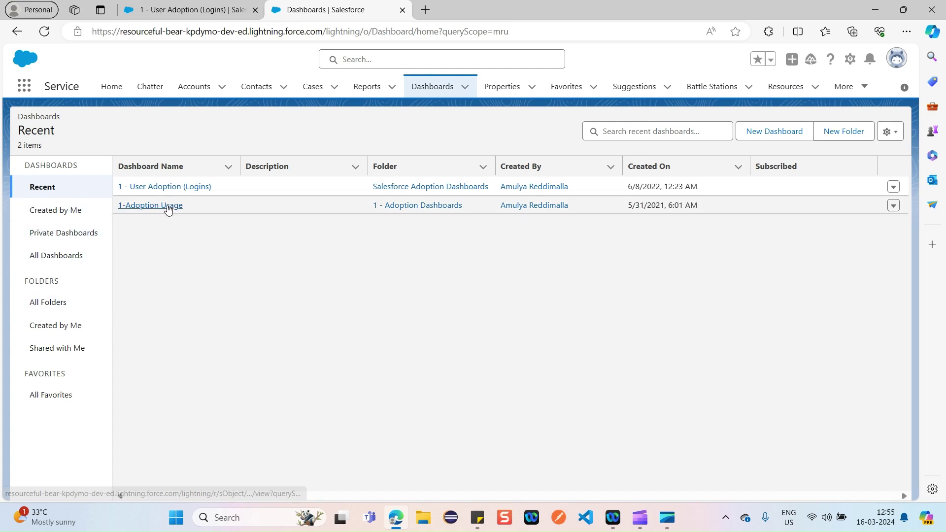
click(167, 206)
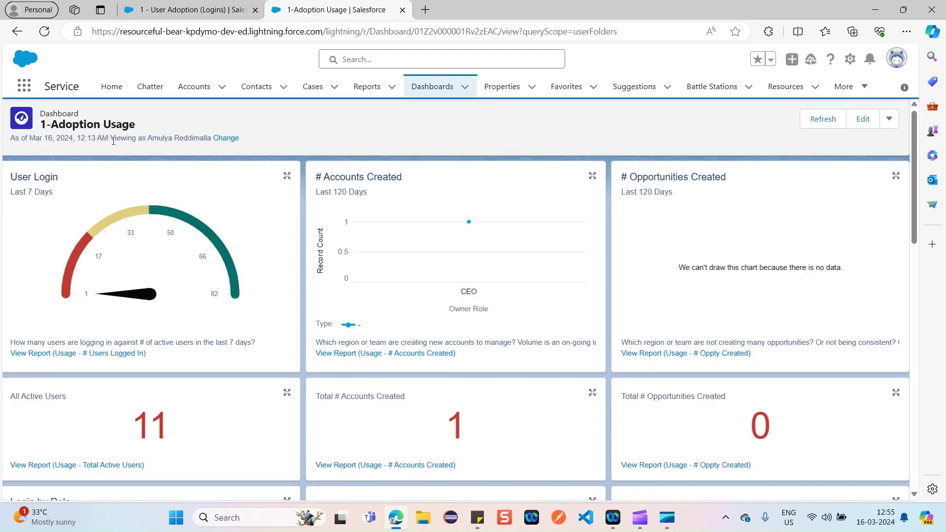
drag(112, 137, 247, 138)
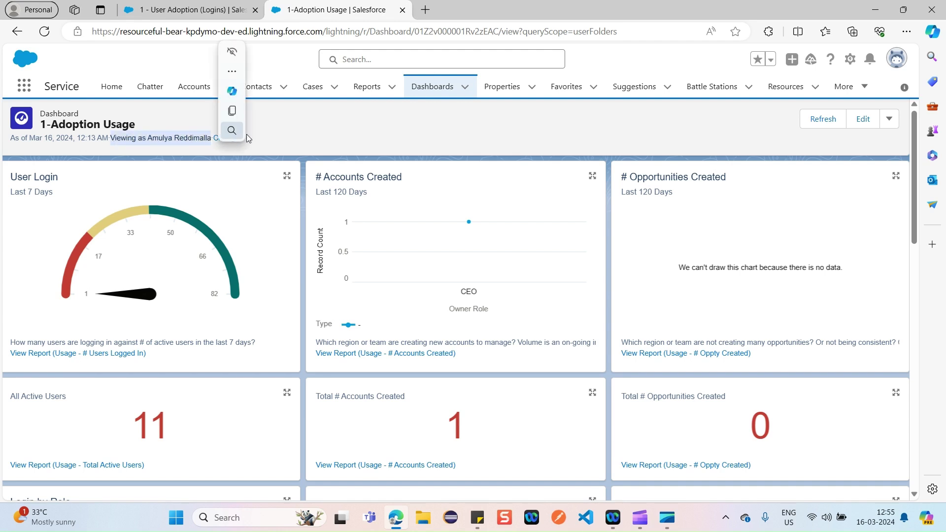
click(291, 138)
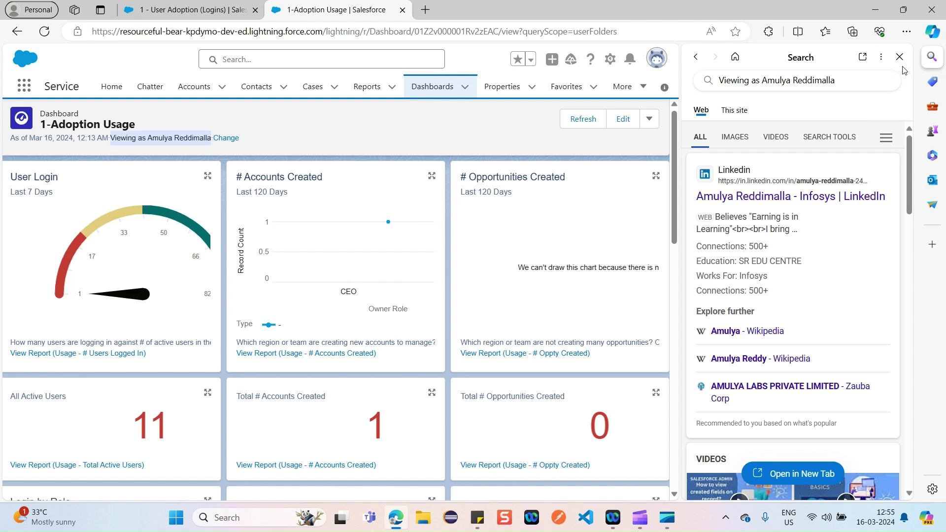
click(899, 56)
click(213, 132)
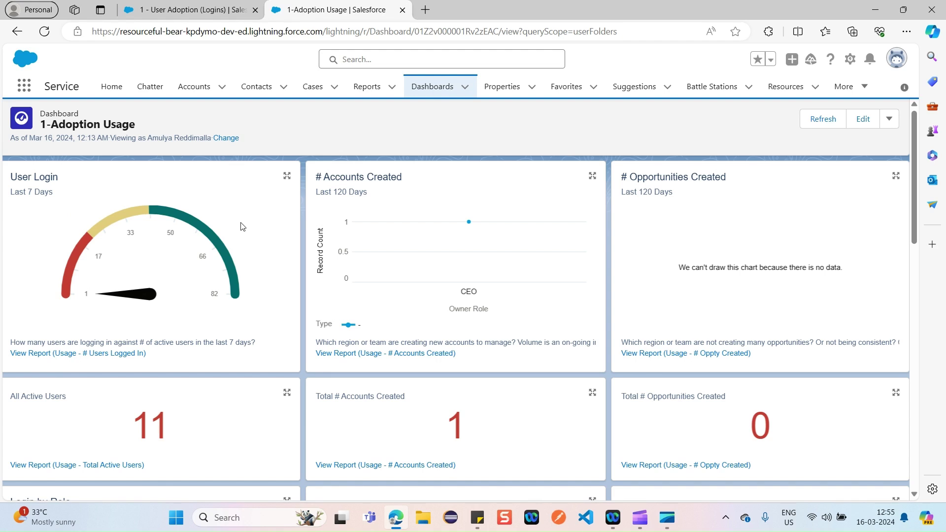
- View the 1-Adoption Usage dashboard as another user found by name search, then check the widgets
click(232, 141)
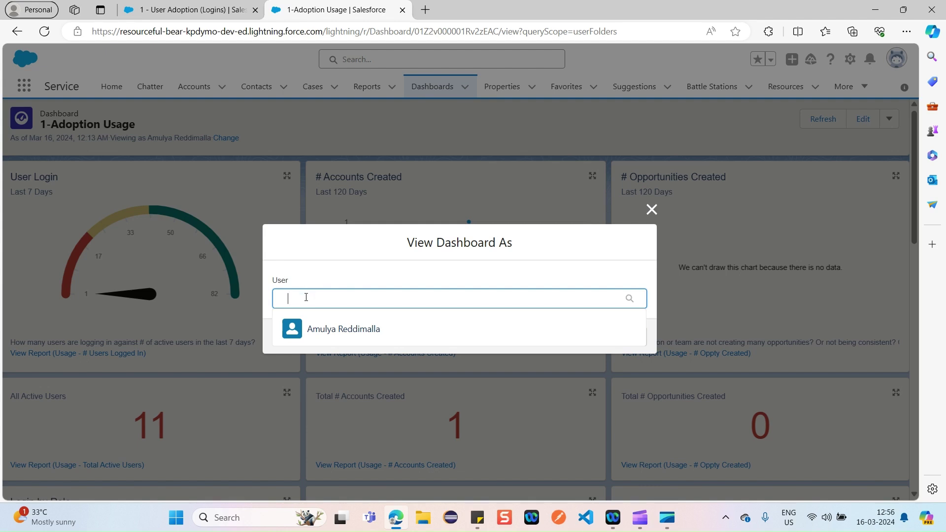
text(an)
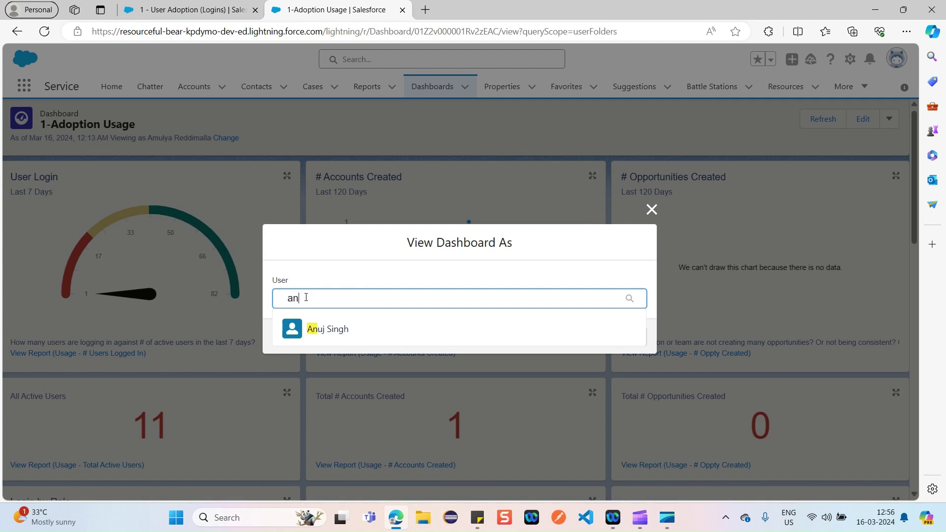
click(337, 330)
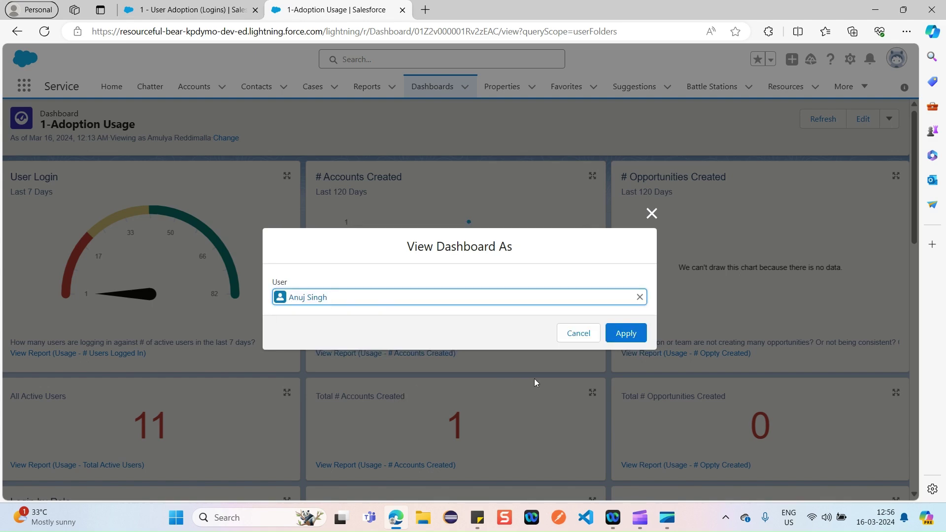
click(626, 333)
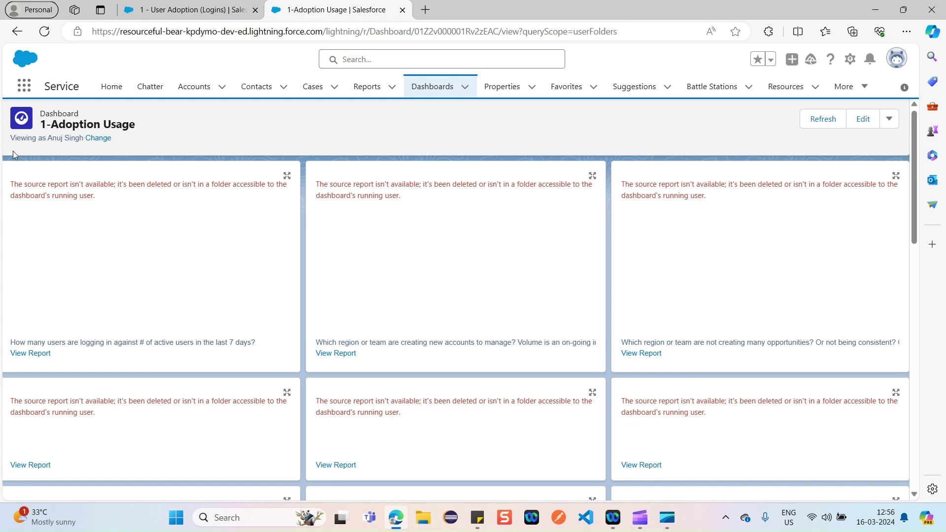
drag(11, 138, 83, 140)
scroll(274, 302, down, 5)
scroll(277, 306, down, 7)
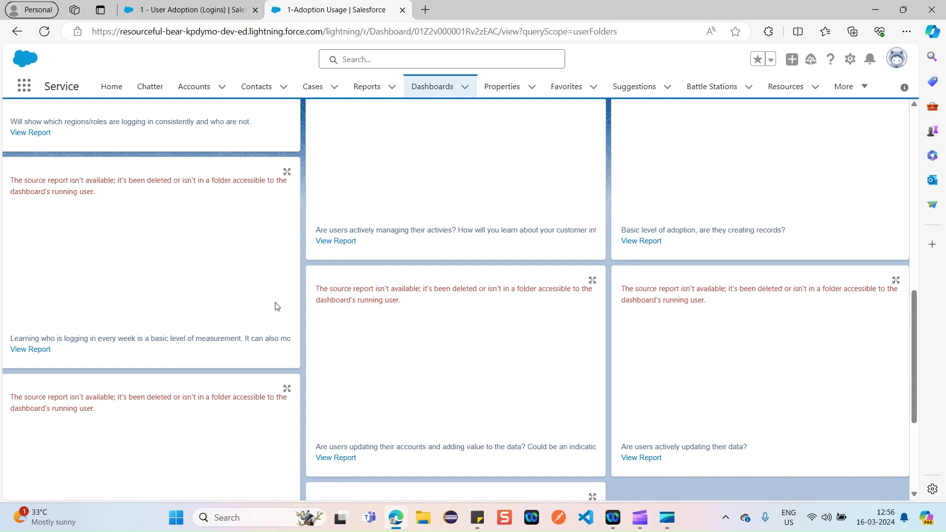
scroll(320, 320, up, 12)
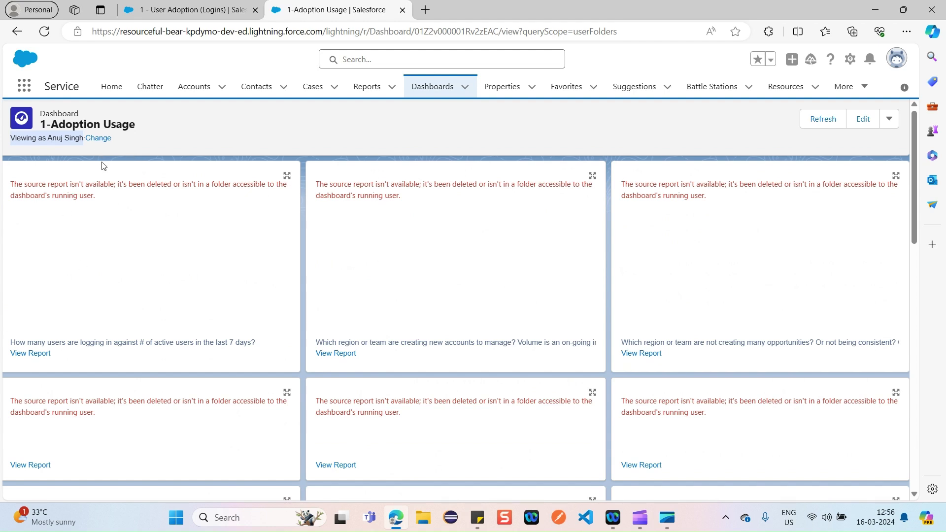
- Set the viewing user back to the original user and confirm 11 active users reappear
click(101, 139)
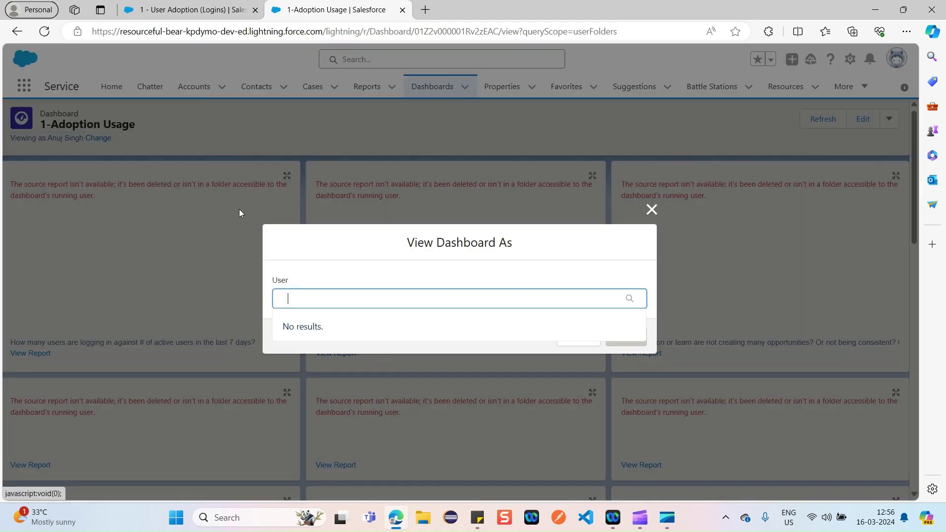
click(361, 331)
click(625, 333)
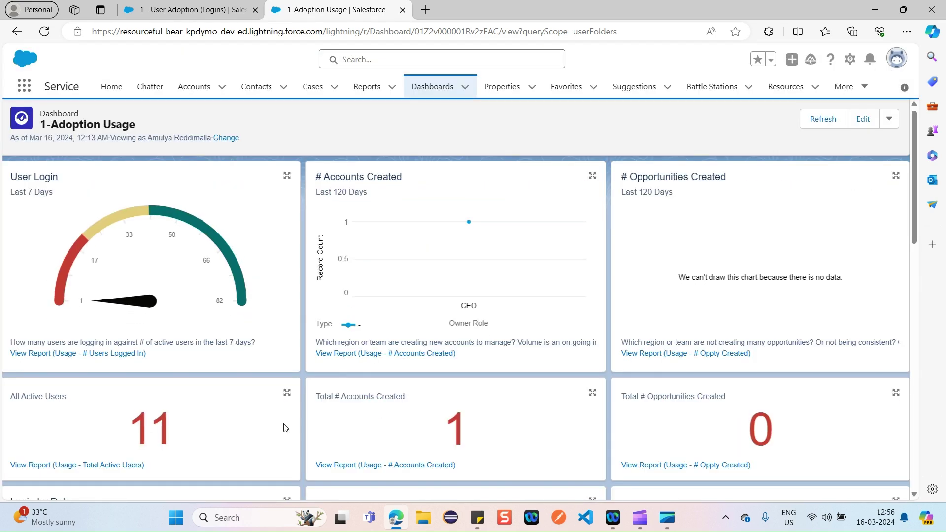
scroll(539, 390, down, 2)
scroll(539, 389, up, 1)
scroll(537, 387, up, 1)
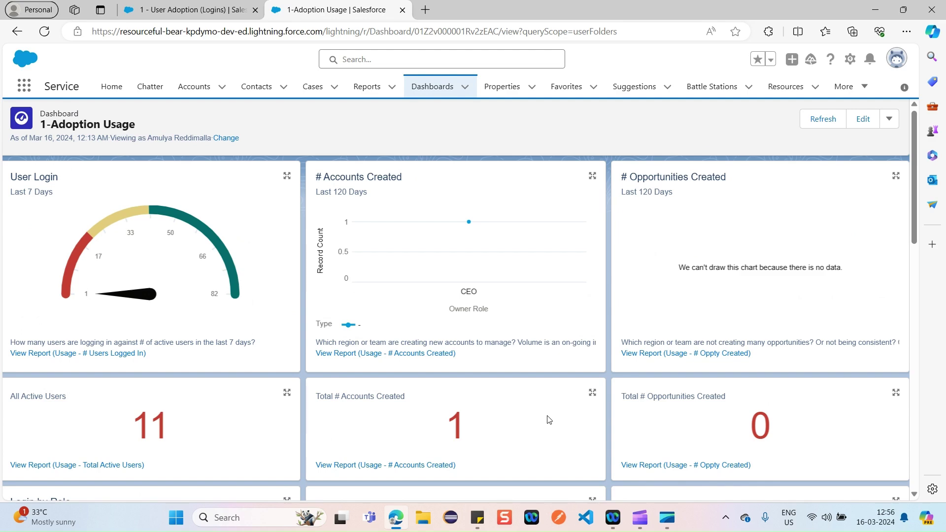
scroll(548, 418, down, 2)
scroll(548, 419, up, 2)
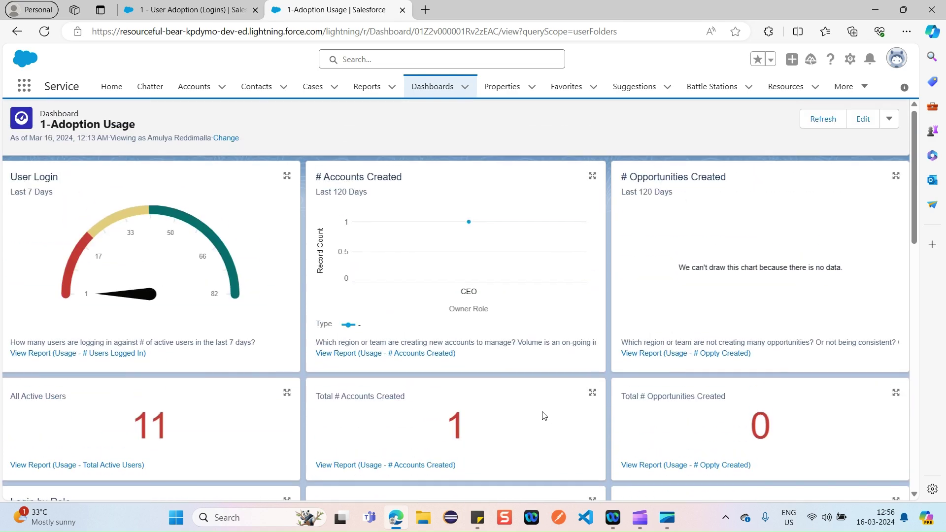